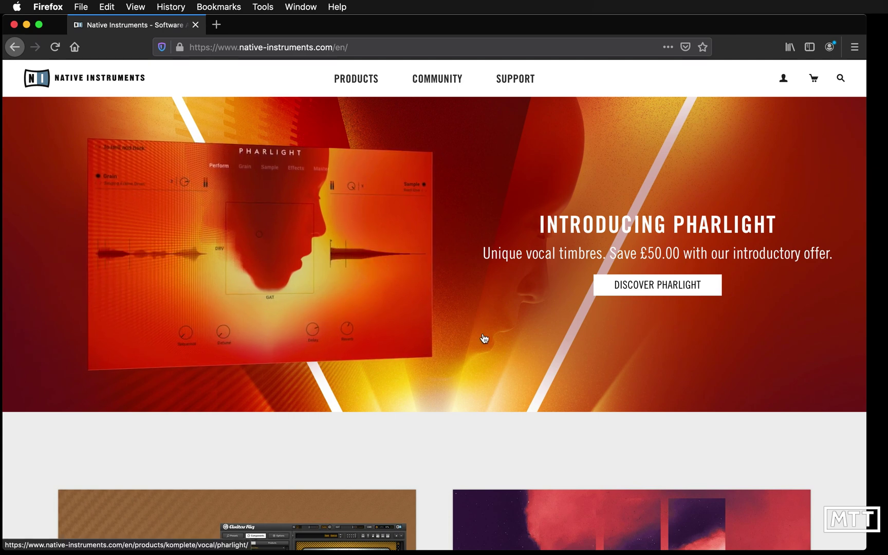
Open the FREE: KOMPLETE START card from Featured Products and scroll to its Free Production Suite section
{"action": "scroll", "coordinate": [519, 420], "scroll_direction": "down", "scroll_amount": 15}
{"action": "scroll", "coordinate": [518, 422], "scroll_direction": "down", "scroll_amount": 12}
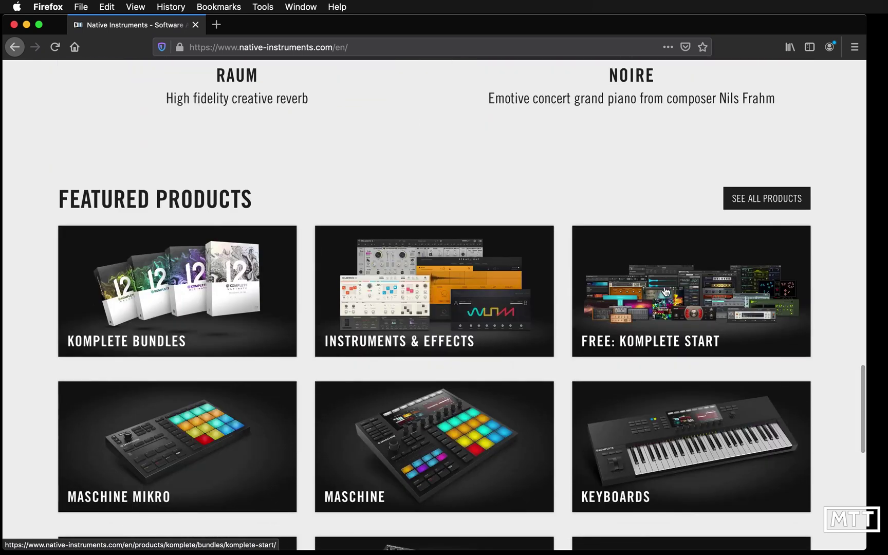
{"action": "left_click", "coordinate": [666, 291]}
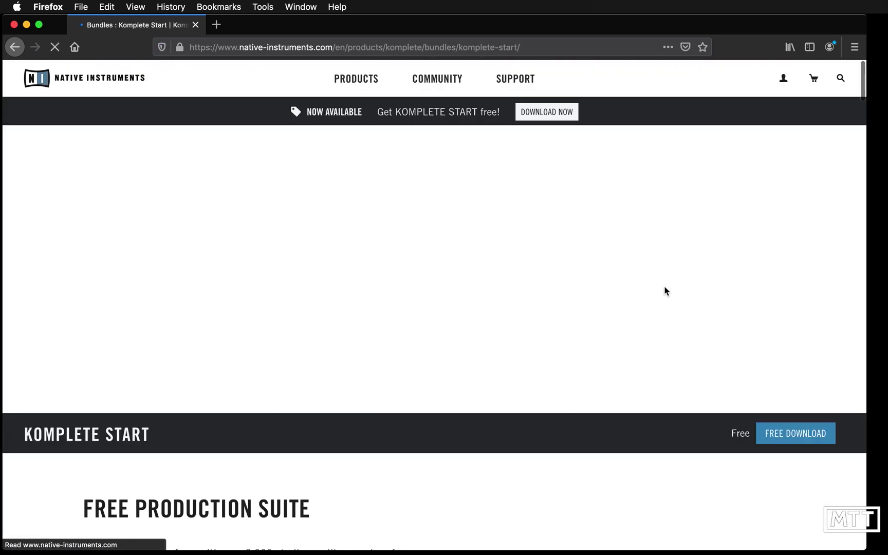
{"action": "scroll", "coordinate": [406, 507], "scroll_direction": "down", "scroll_amount": 5}
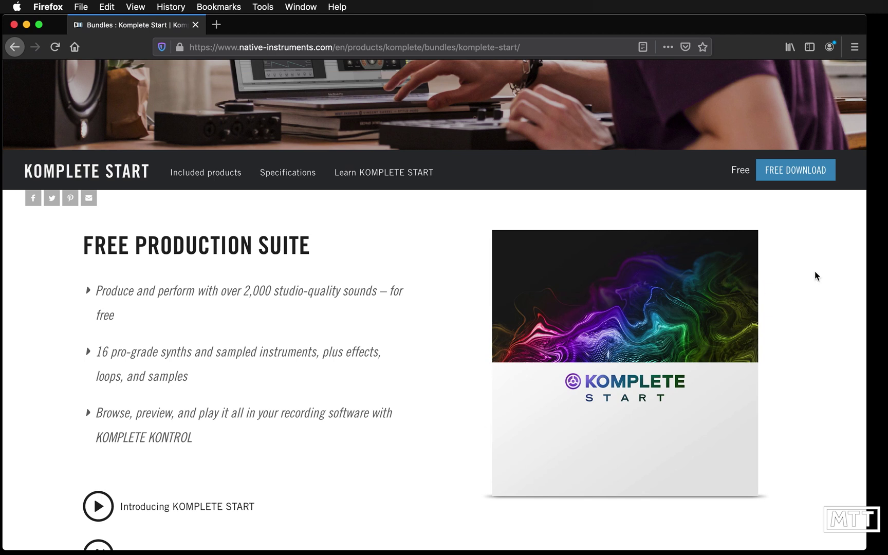
Download Native_Access_Installer.dmg for Mac and open it with DiskImageMounter
{"action": "left_click", "coordinate": [796, 173]}
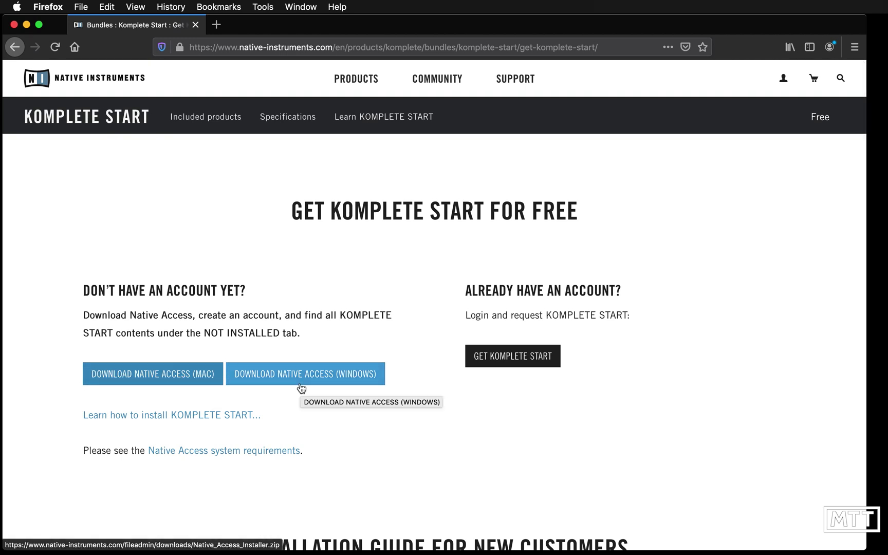
{"action": "left_click", "coordinate": [176, 375]}
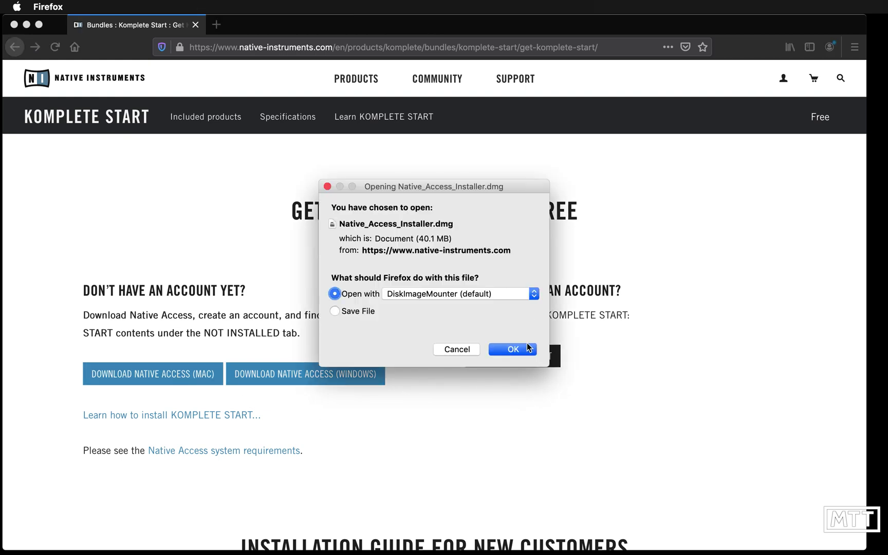
{"action": "left_click", "coordinate": [514, 350]}
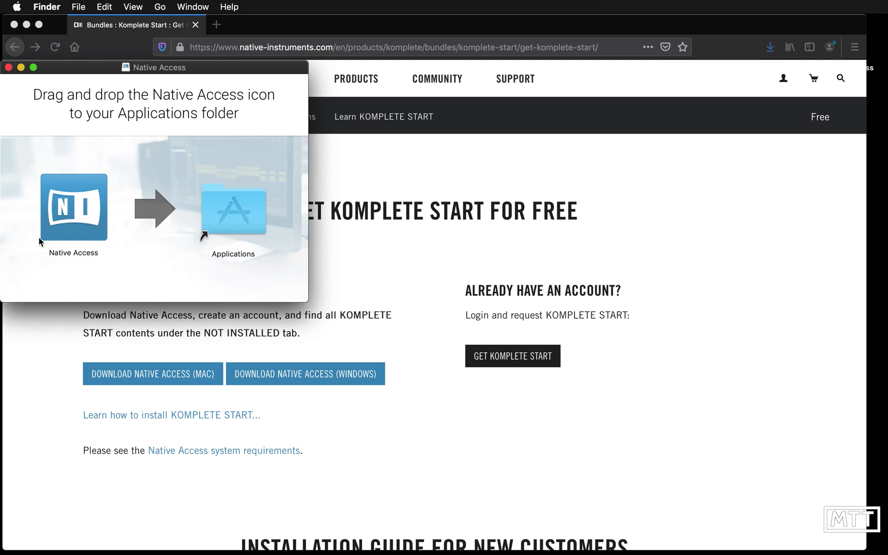
Drag Native Access into the Applications folder, then bring Firefox's Get Komplete Start page forward
{"action": "left_click", "coordinate": [76, 217]}
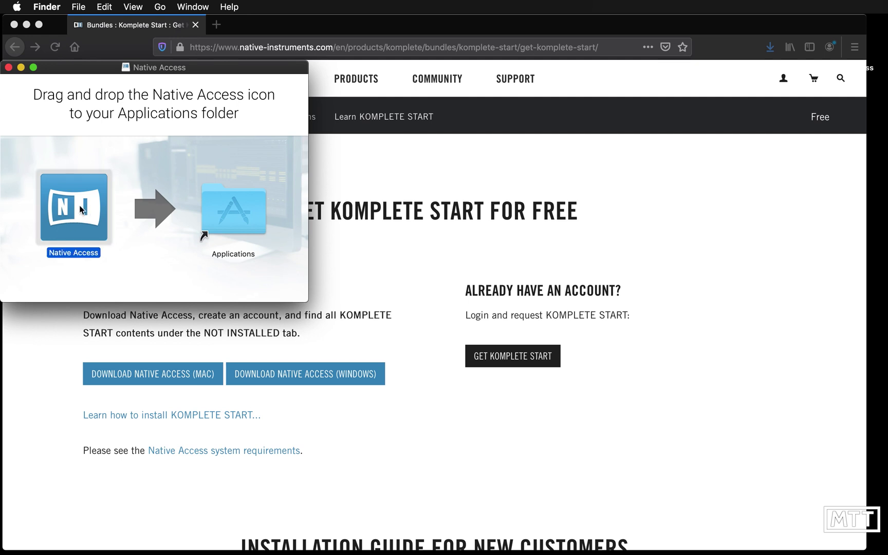
{"action": "left_click_drag", "start_coordinate": [79, 206], "coordinate": [241, 205]}
{"action": "left_click", "coordinate": [254, 28]}
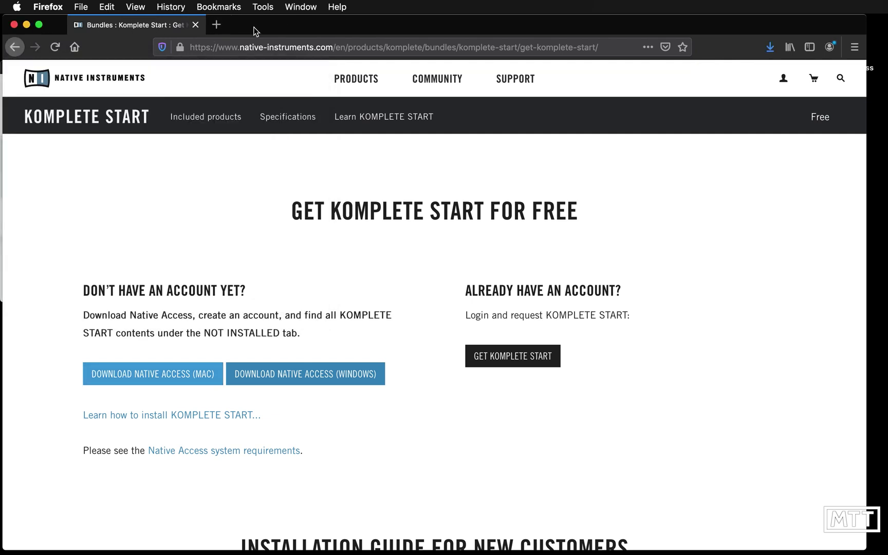
Hide Firefox and run Native Access's START UPDATE until the Log In With Native ID screen shows
{"action": "key", "text": "super+h"}
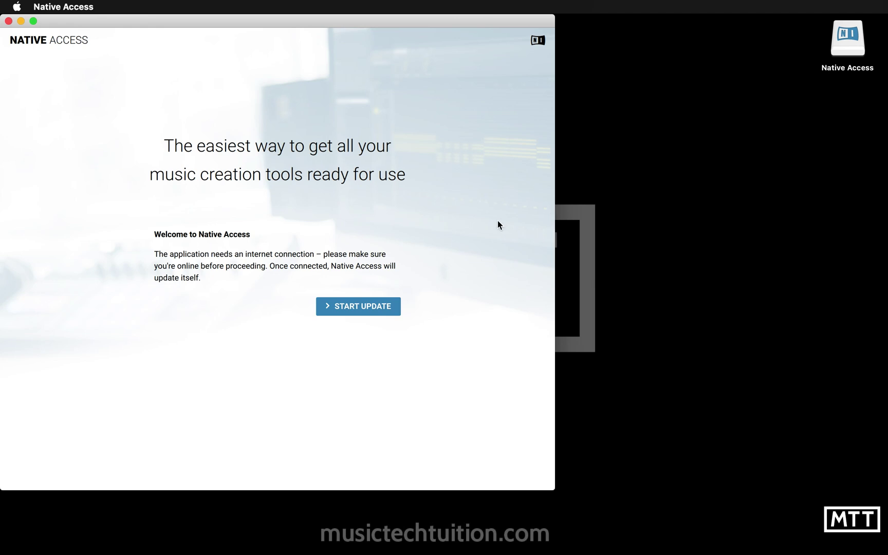
{"action": "left_click", "coordinate": [365, 307]}
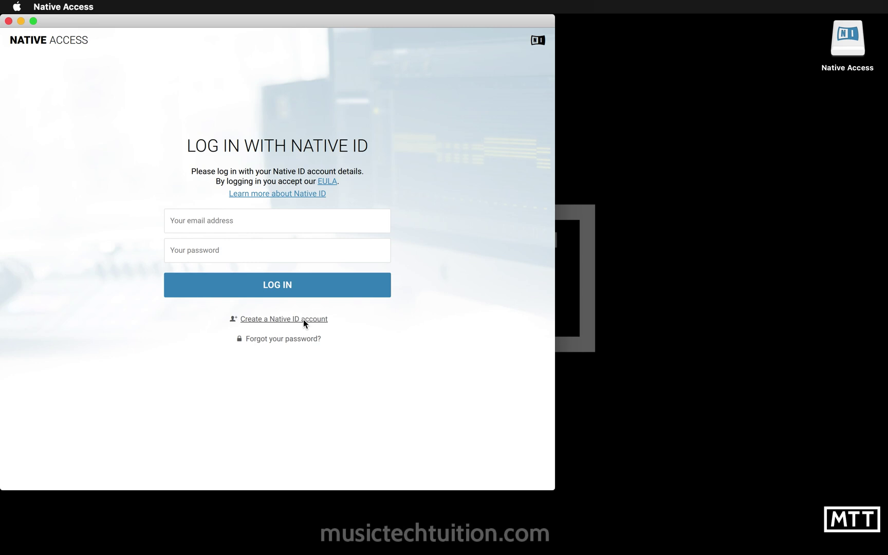
Open the Create Native ID form and enter the first name, last name and e-mail address
{"action": "left_click", "coordinate": [303, 319]}
{"action": "left_click", "coordinate": [238, 208]}
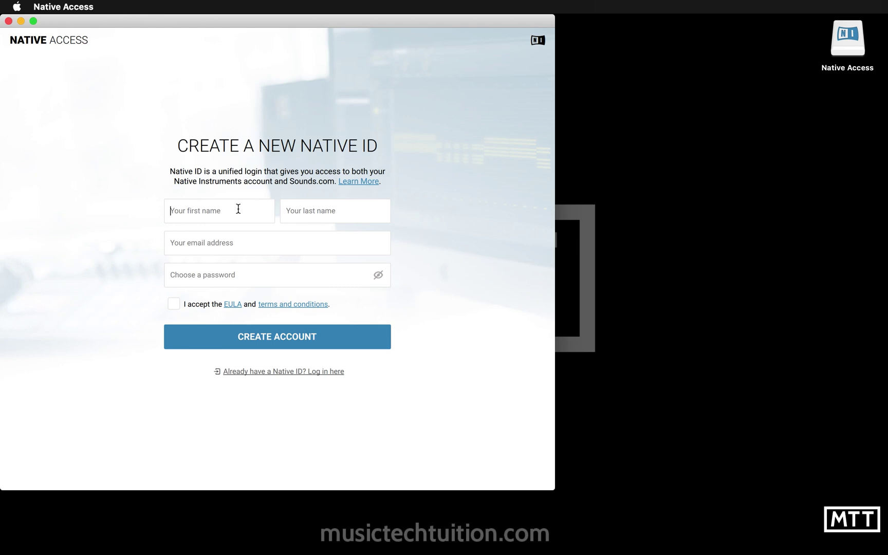
{"action": "key", "text": "Tab"}
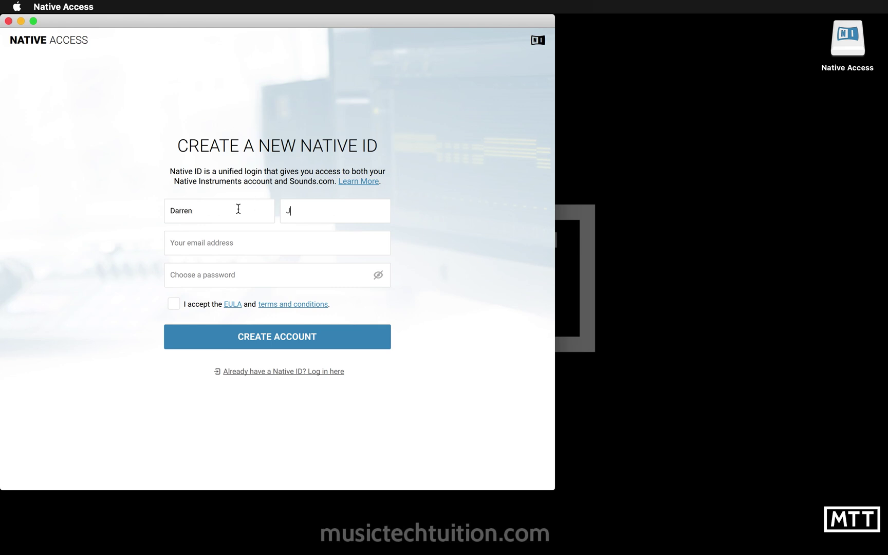
{"action": "key", "text": "Tab"}
{"action": "type", "text": "darren@example"}
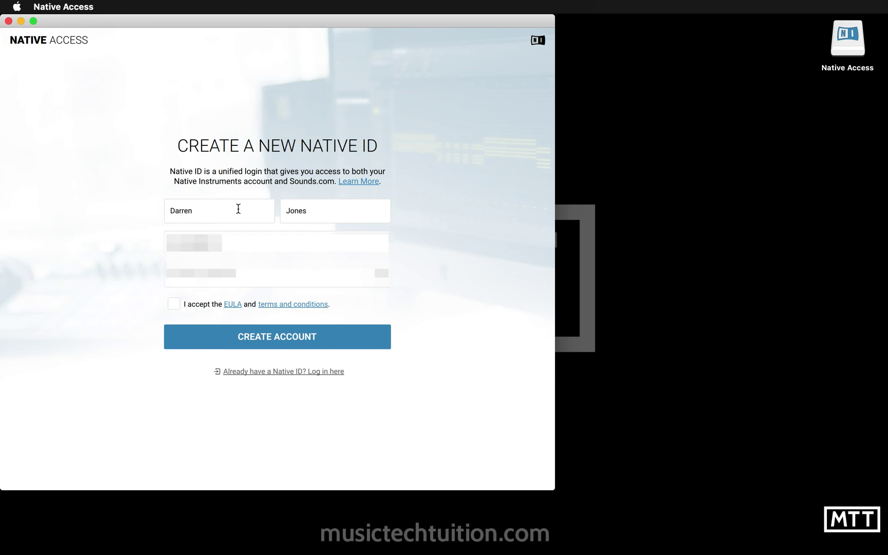
{"action": "type", "text": ".com"}
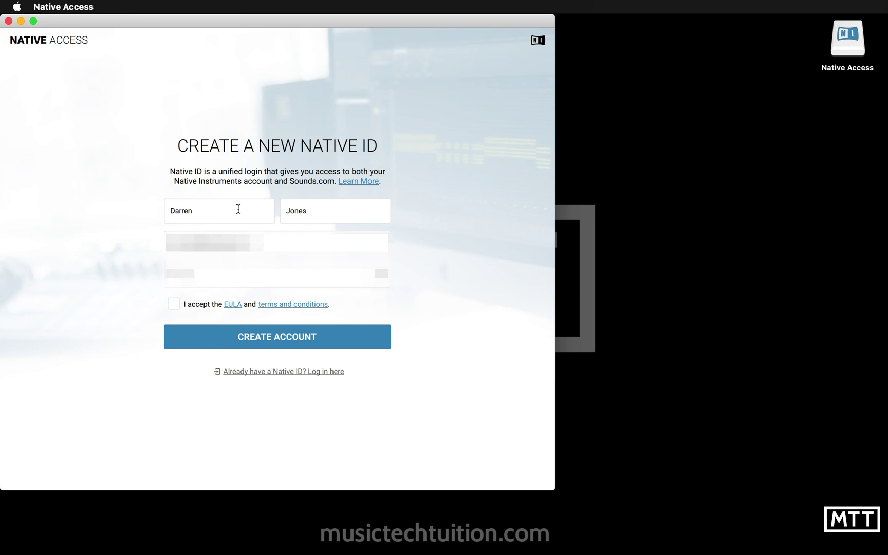
Accept the EULA, create the account, then view the empty Not installed list in an enlarged window
{"action": "left_click", "coordinate": [174, 303]}
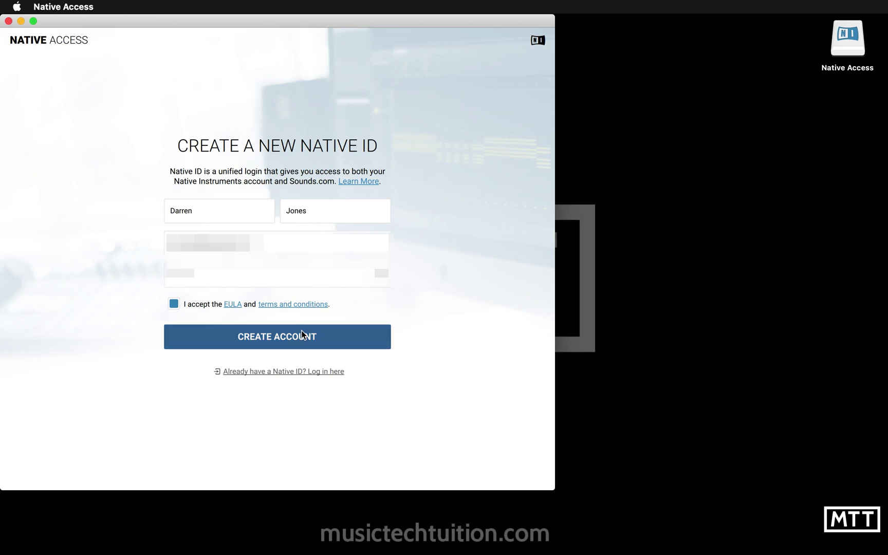
{"action": "left_click", "coordinate": [273, 341]}
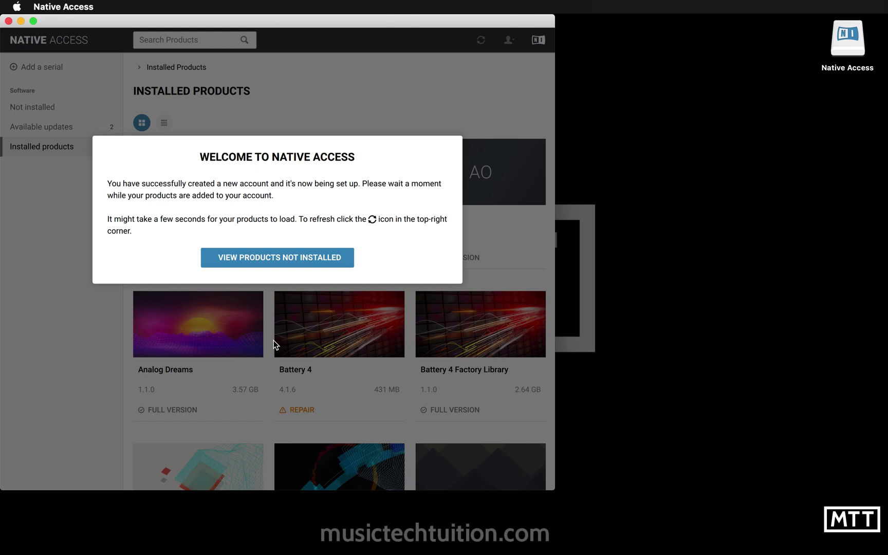
{"action": "left_click", "coordinate": [293, 260]}
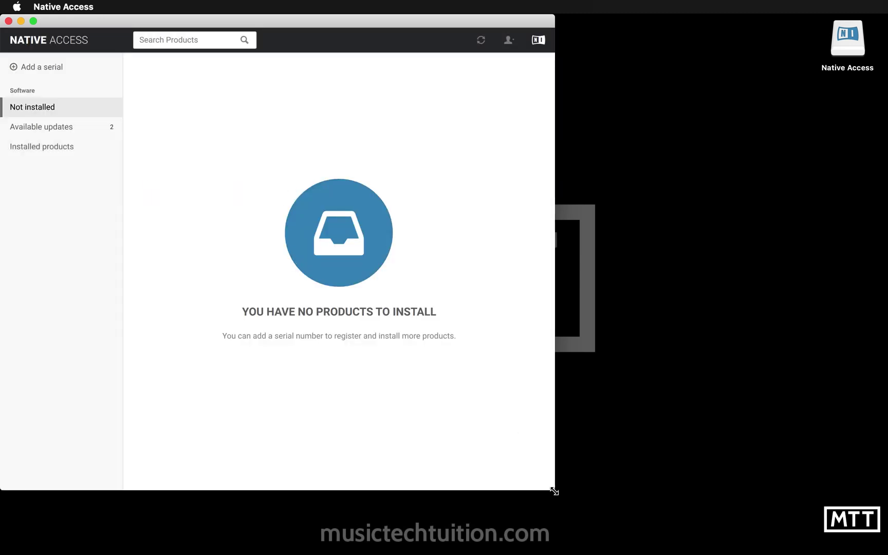
{"action": "left_click_drag", "start_coordinate": [554, 491], "coordinate": [582, 501]}
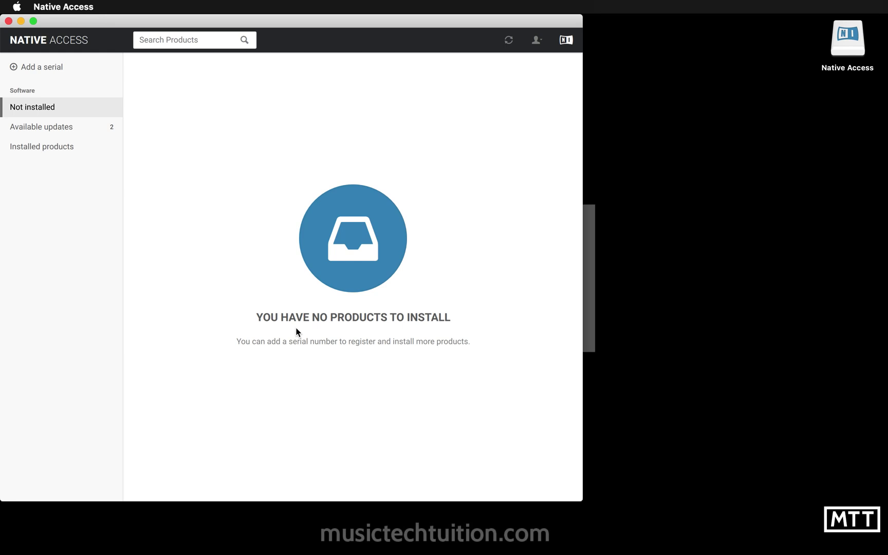
Launch Firefox from the launcher and go to the Native Instruments homepage
{"action": "key", "text": "alt+space"}
{"action": "type", "text": "fire"}
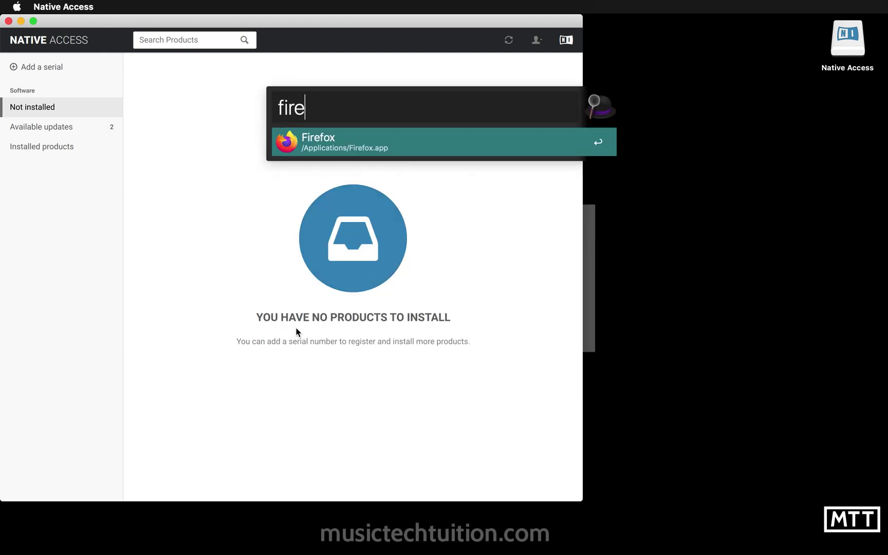
{"action": "key", "text": "Return"}
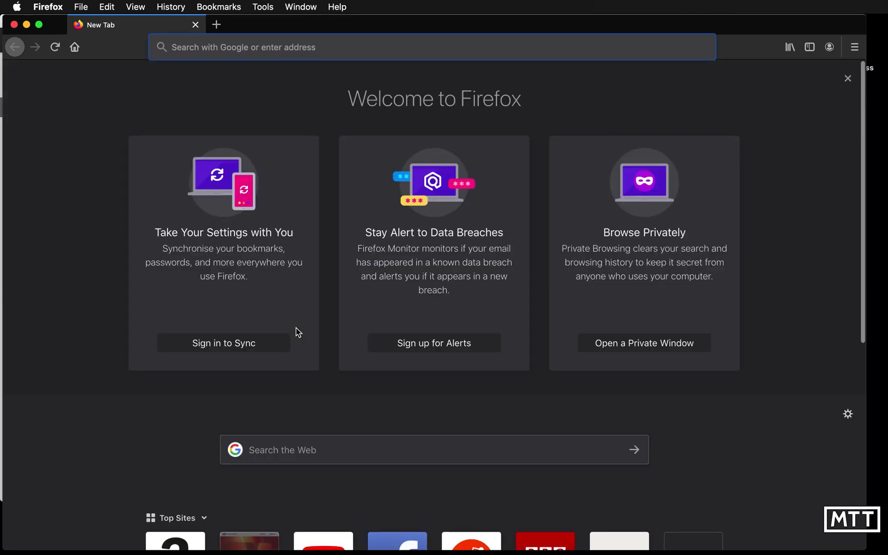
{"action": "type", "text": "native-instruments.com/"}
{"action": "key", "text": "Return"}
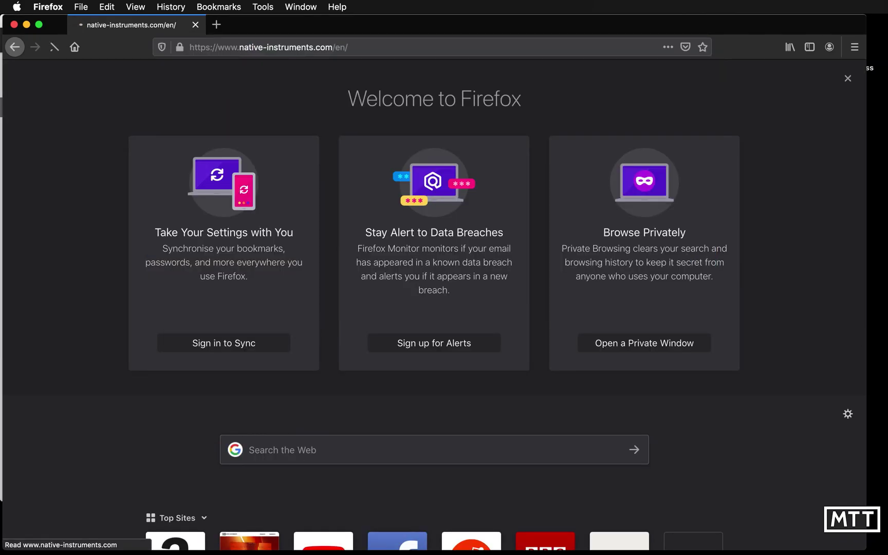
Log in to the website with the new Native ID's e-mail and password
{"action": "mouse_move", "coordinate": [783, 81]}
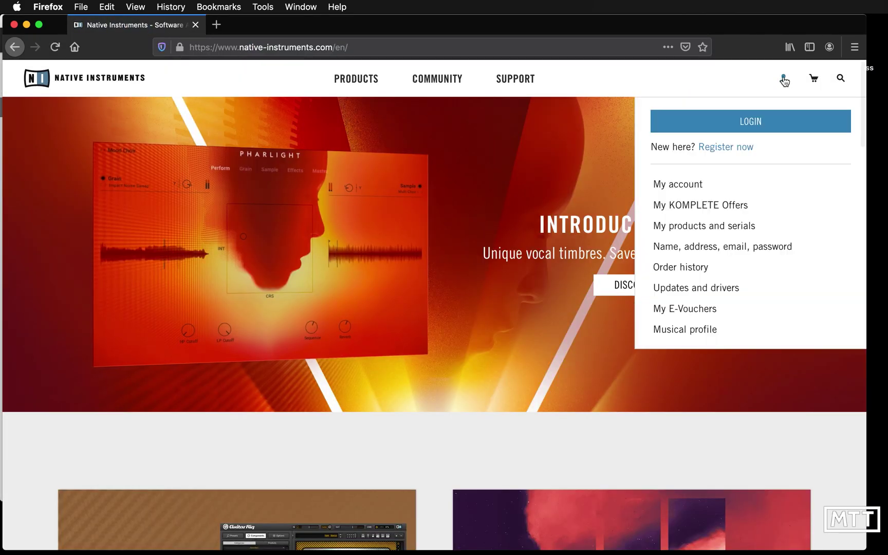
{"action": "left_click", "coordinate": [722, 126]}
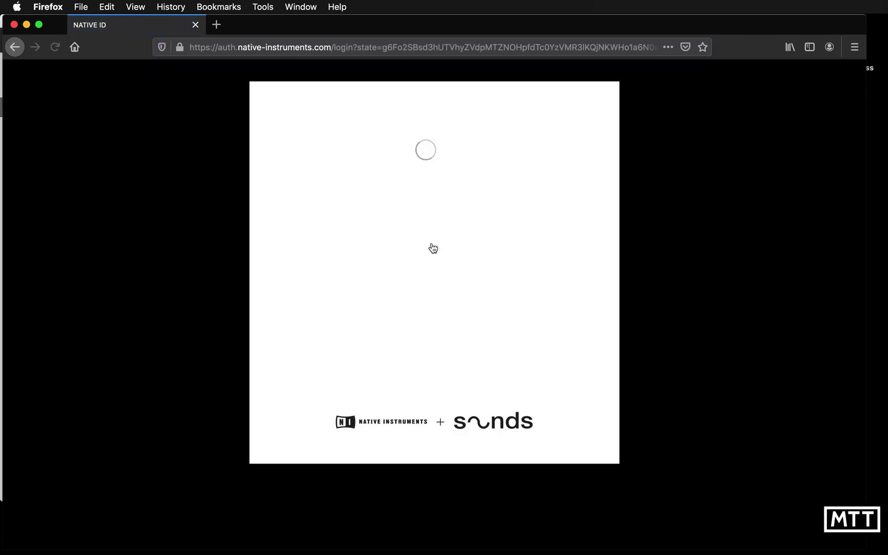
{"action": "left_click", "coordinate": [388, 167]}
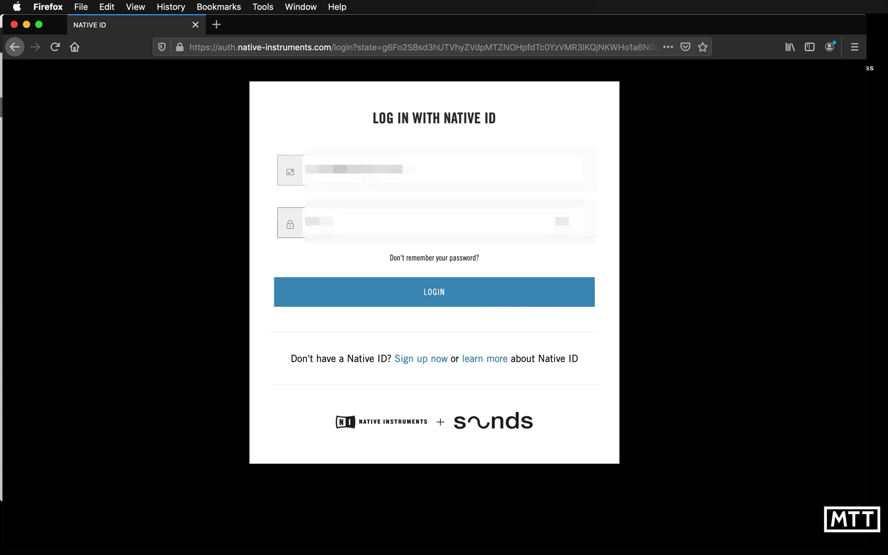
{"action": "key", "text": "Return"}
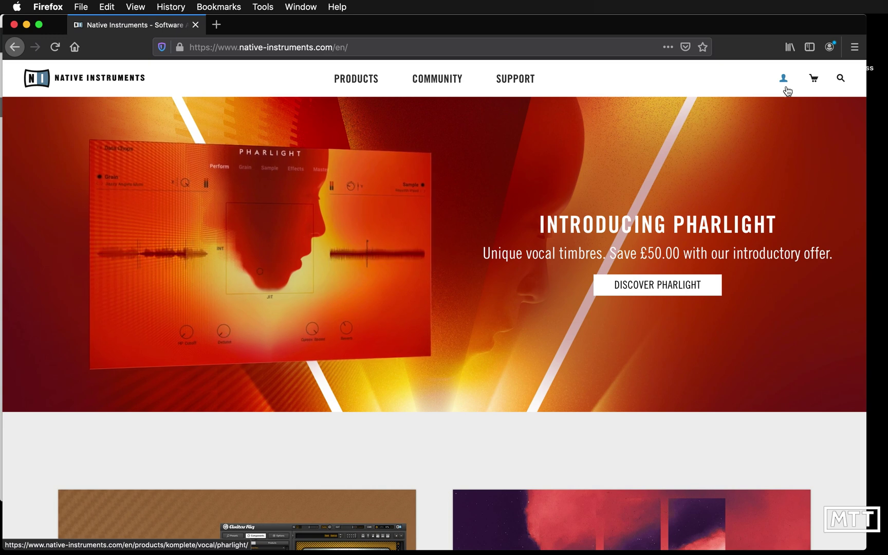
Open Free: Komplete Start from Featured Products and claim it via FREE DOWNLOAD and GET KOMPLETE START
{"action": "scroll", "coordinate": [770, 365], "scroll_direction": "down", "scroll_amount": 2}
{"action": "scroll", "coordinate": [771, 370], "scroll_direction": "down", "scroll_amount": 20}
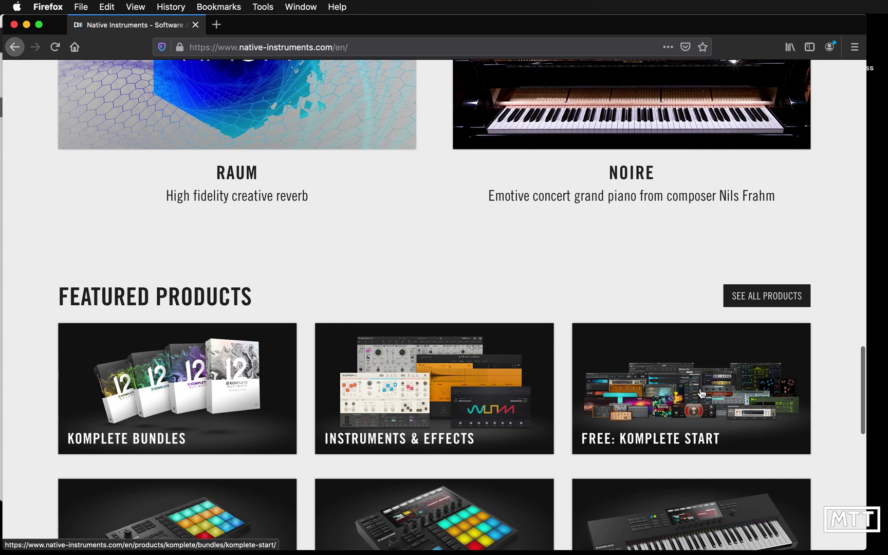
{"action": "left_click", "coordinate": [703, 394]}
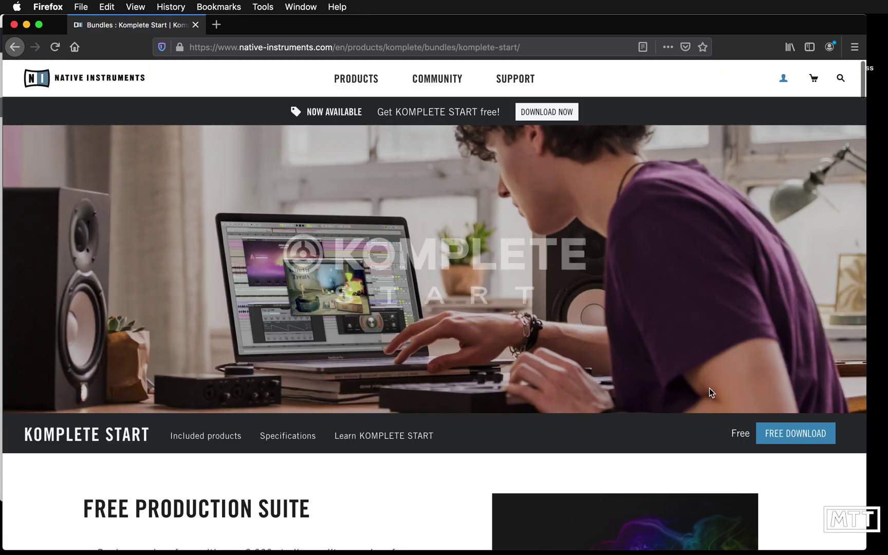
{"action": "scroll", "coordinate": [709, 389], "scroll_direction": "down", "scroll_amount": 12}
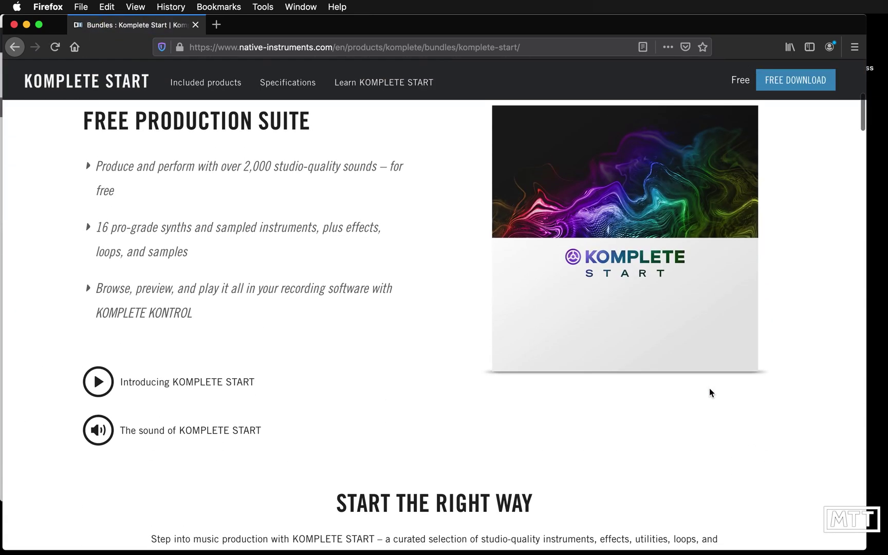
{"action": "scroll", "coordinate": [709, 391], "scroll_direction": "up", "scroll_amount": 5}
{"action": "left_click", "coordinate": [780, 234]}
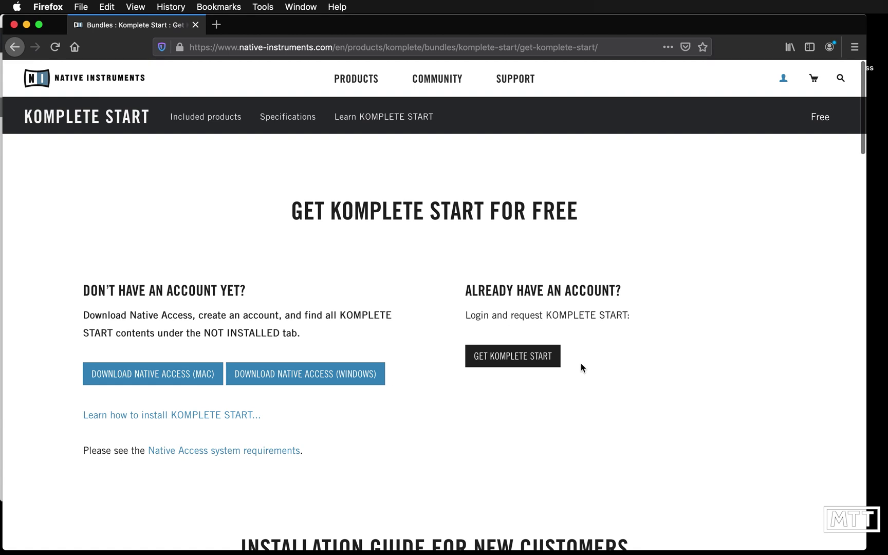
{"action": "left_click", "coordinate": [516, 357]}
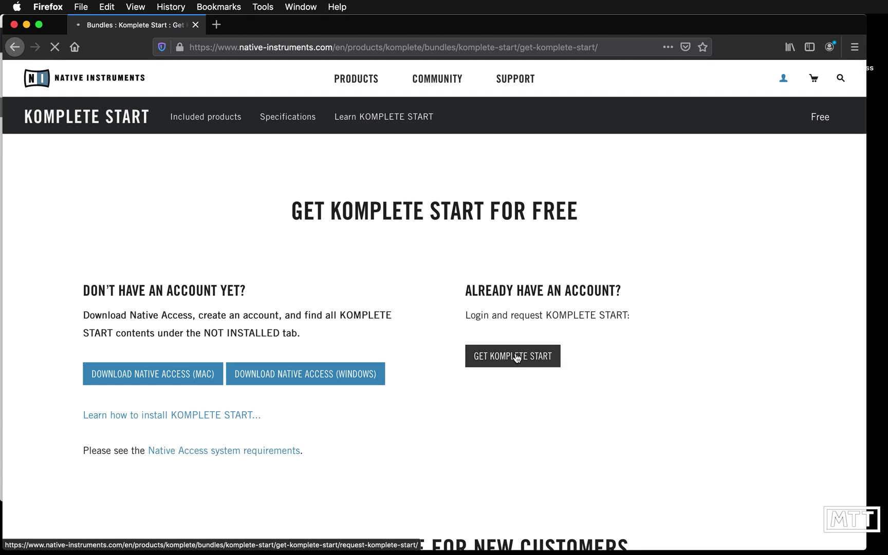
{"action": "left_click", "coordinate": [455, 283]}
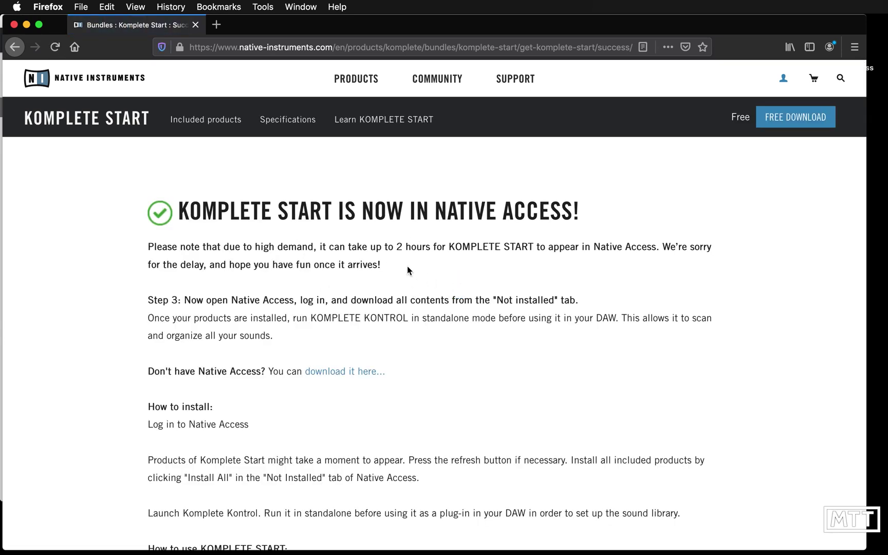
Note the two-hour delay message, then switch to Native Access and refresh its product list
{"action": "left_click_drag", "start_coordinate": [319, 246], "coordinate": [533, 245]}
{"action": "left_click", "coordinate": [544, 272]}
{"action": "key", "text": "super+Tab"}
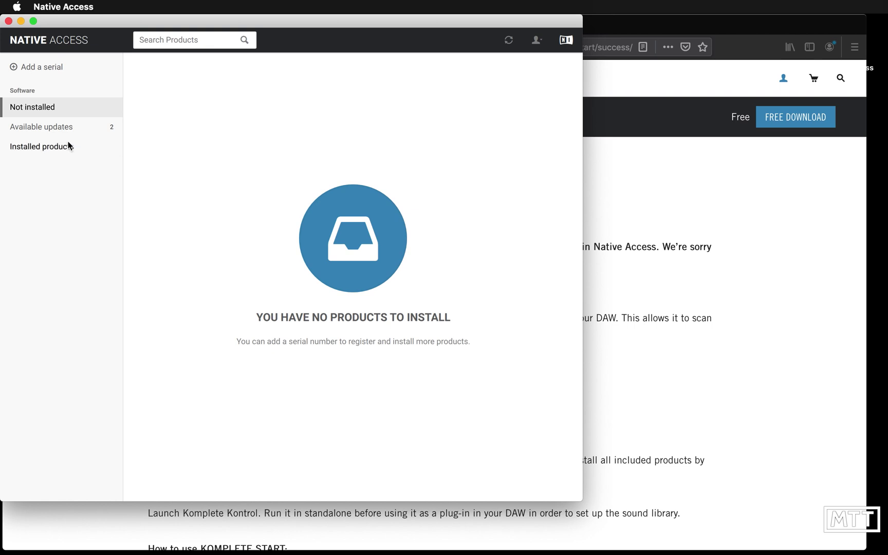
{"action": "left_click", "coordinate": [508, 41]}
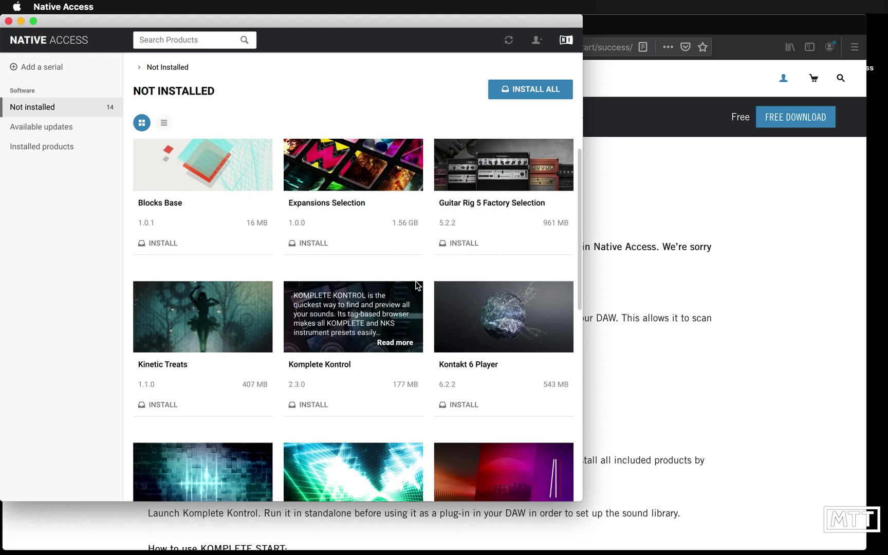
Scroll through the 14 Not installed products, such as Kontakt 6 Player and Reaktor 6 Player
{"action": "scroll", "coordinate": [416, 283], "scroll_direction": "down", "scroll_amount": 5}
{"action": "scroll", "coordinate": [416, 284], "scroll_direction": "down", "scroll_amount": 4}
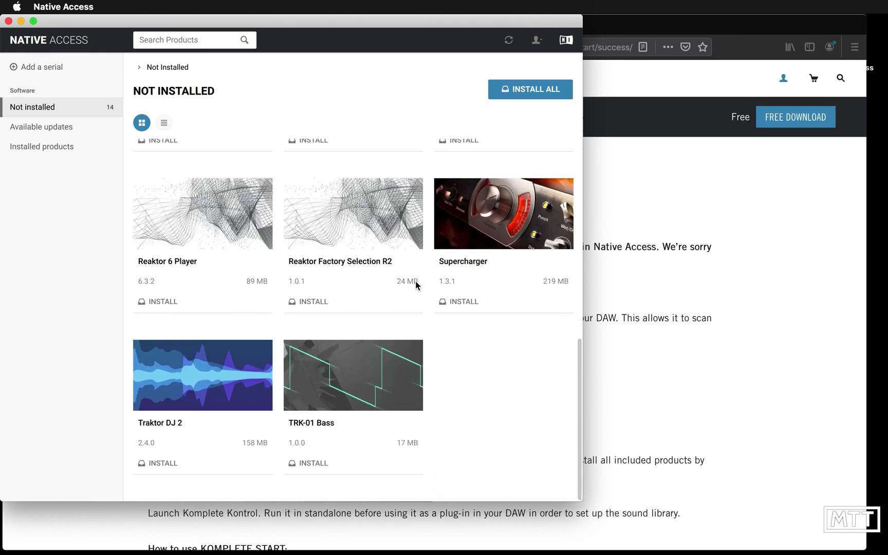
{"action": "scroll", "coordinate": [415, 283], "scroll_direction": "up", "scroll_amount": 3}
{"action": "scroll", "coordinate": [416, 284], "scroll_direction": "up", "scroll_amount": 6}
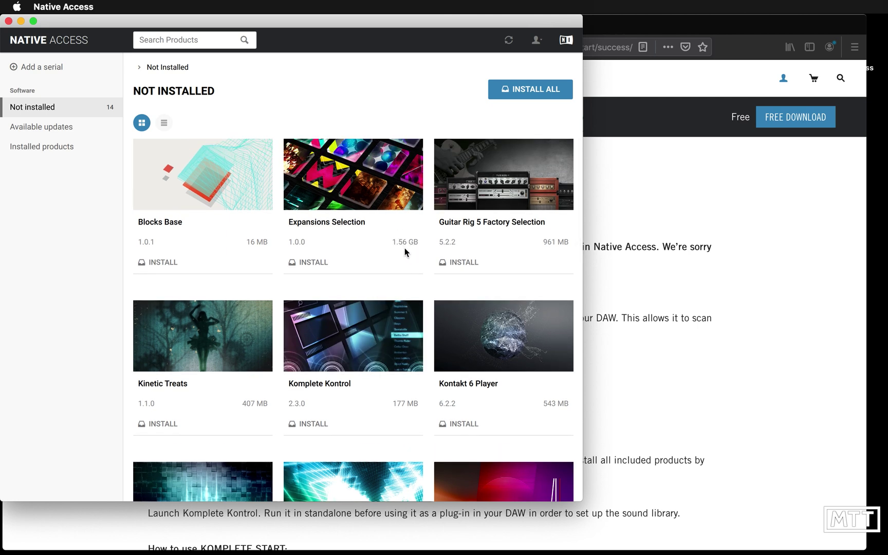
{"action": "scroll", "coordinate": [401, 275], "scroll_direction": "down", "scroll_amount": 5}
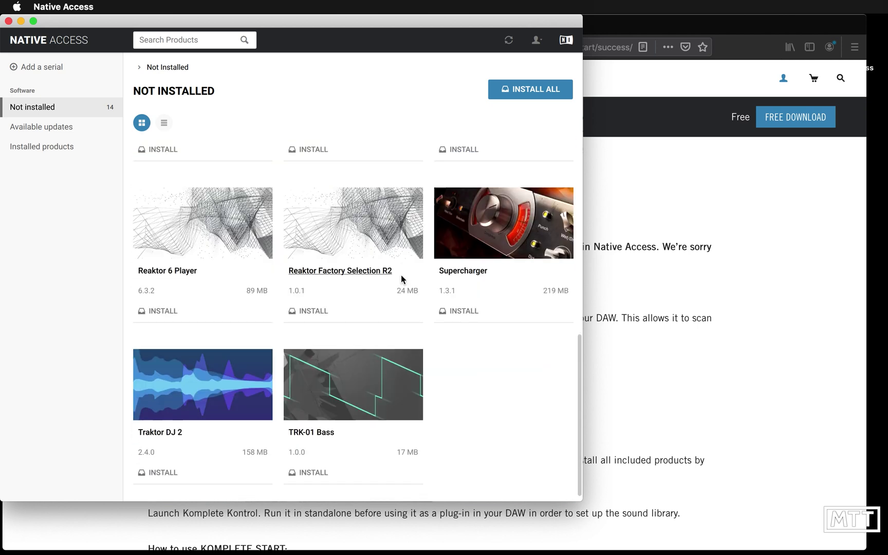
{"action": "scroll", "coordinate": [401, 277], "scroll_direction": "down", "scroll_amount": 1}
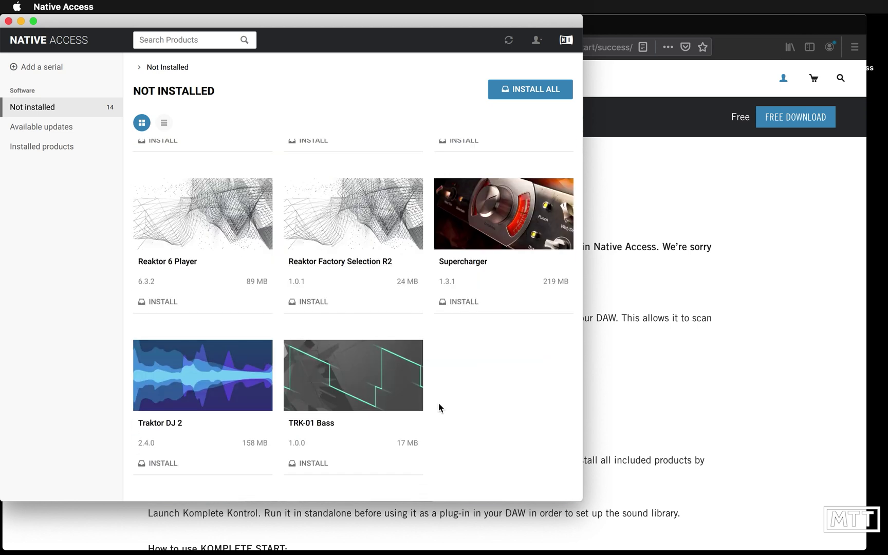
{"action": "scroll", "coordinate": [438, 404], "scroll_direction": "up", "scroll_amount": 5}
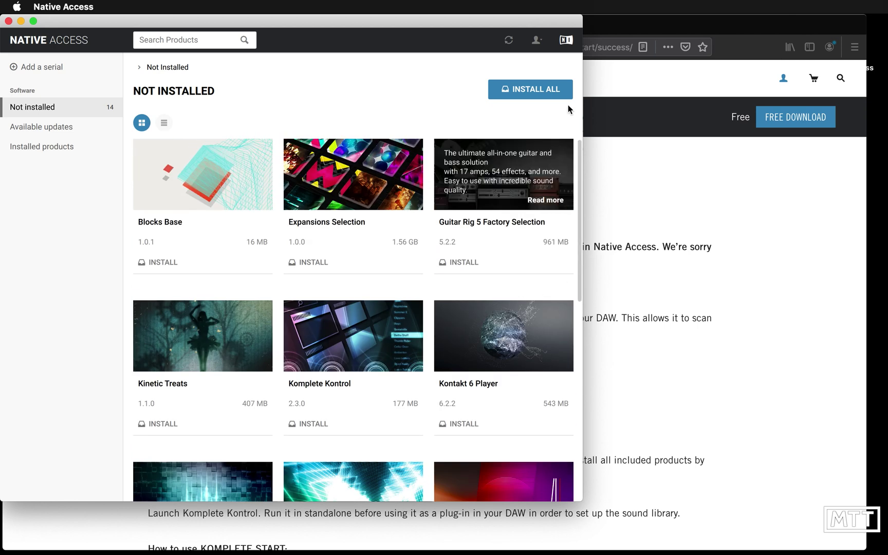
Install all KOMPLETE START products to the default locations with INSTALL ALL and CONFIRM
{"action": "left_click", "coordinate": [532, 89]}
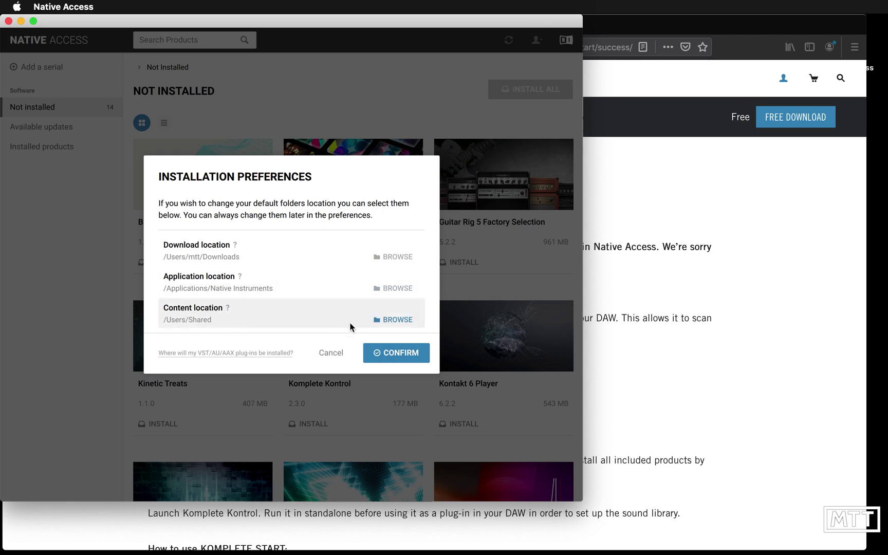
{"action": "left_click", "coordinate": [391, 353]}
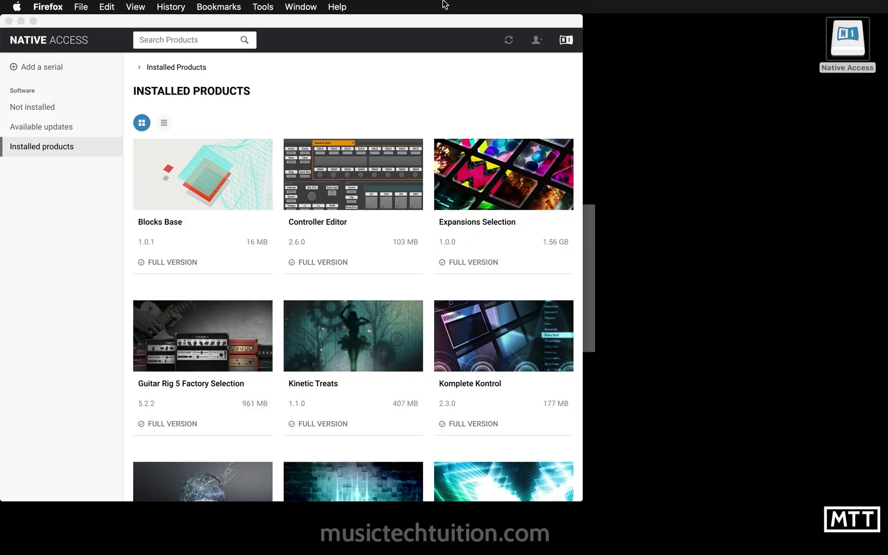
Center the Native Access window and scroll Installed products, including Blocks Base and Komplete Kontrol
{"action": "left_click", "coordinate": [394, 25]}
{"action": "left_click_drag", "start_coordinate": [394, 23], "coordinate": [546, 36]}
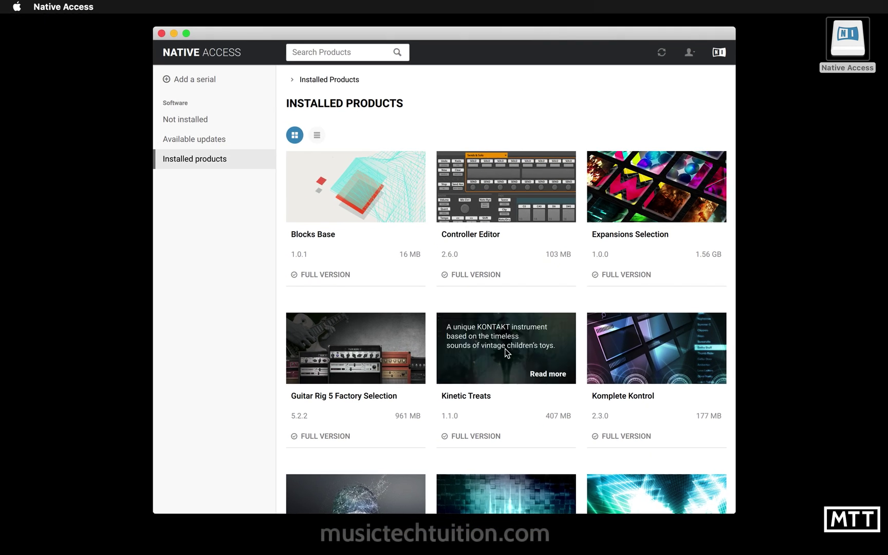
{"action": "scroll", "coordinate": [504, 349], "scroll_direction": "down", "scroll_amount": 3}
{"action": "scroll", "coordinate": [504, 349], "scroll_direction": "down", "scroll_amount": 5}
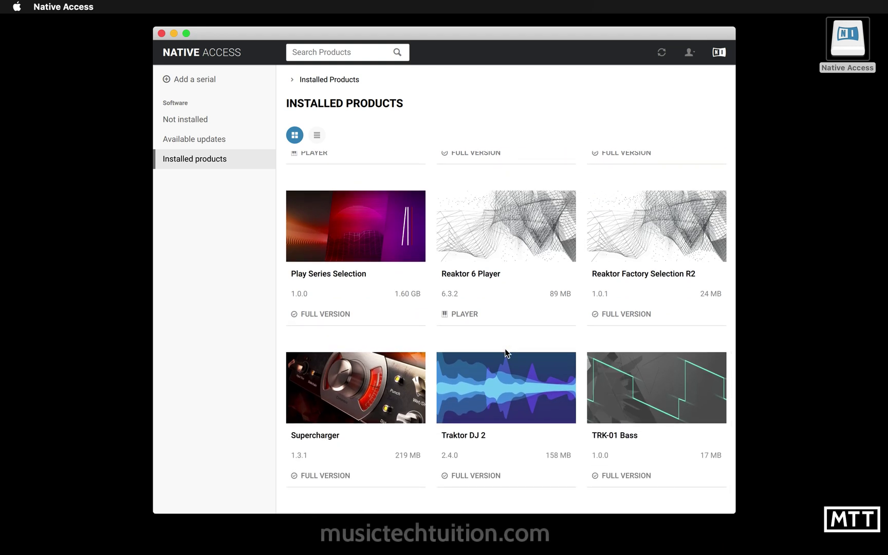
{"action": "scroll", "coordinate": [506, 353], "scroll_direction": "up", "scroll_amount": 6}
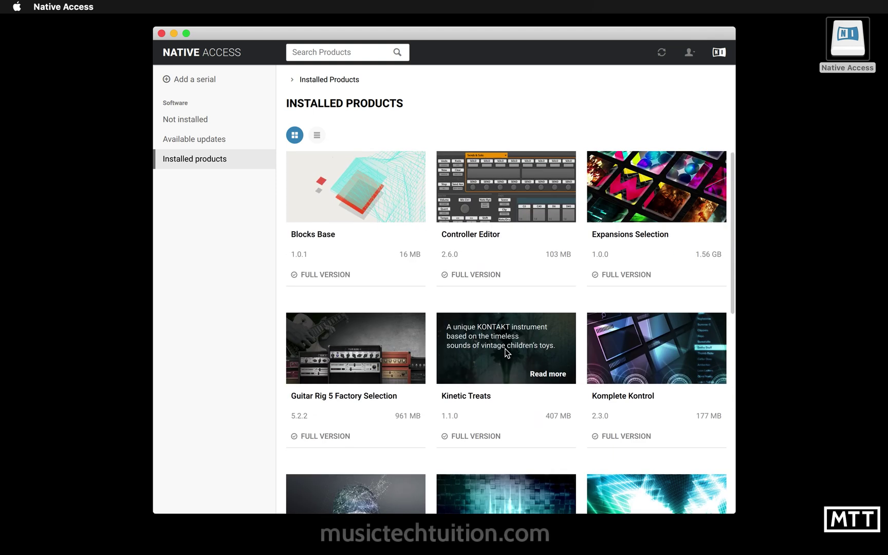